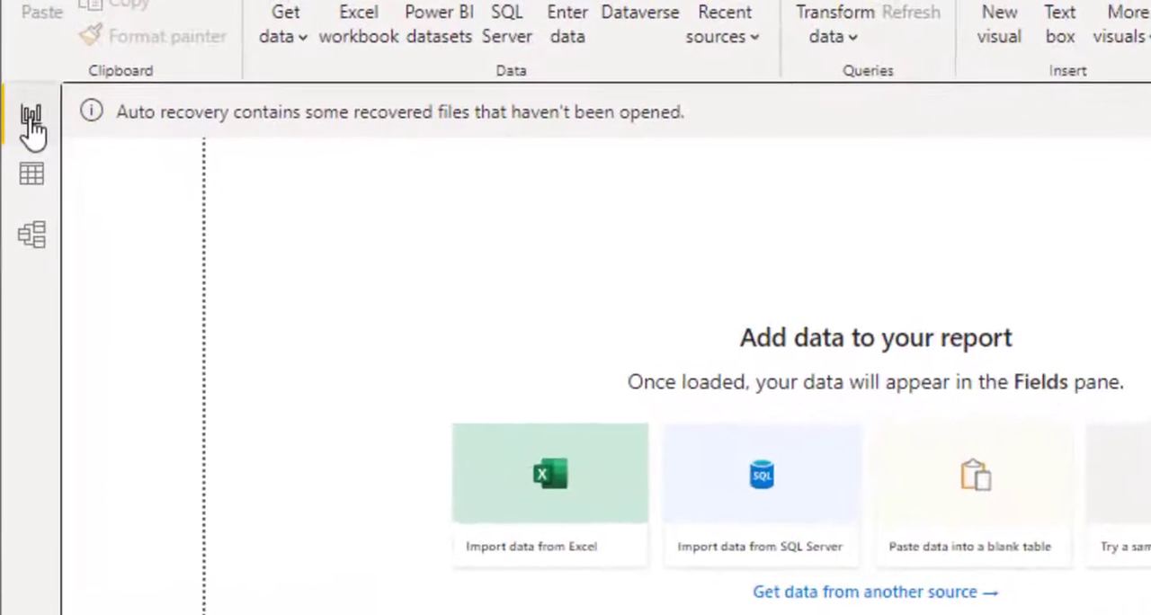
# - Look through the Report, Data and Model views of the empty file and return to the Report view
pyautogui.click(32, 124)
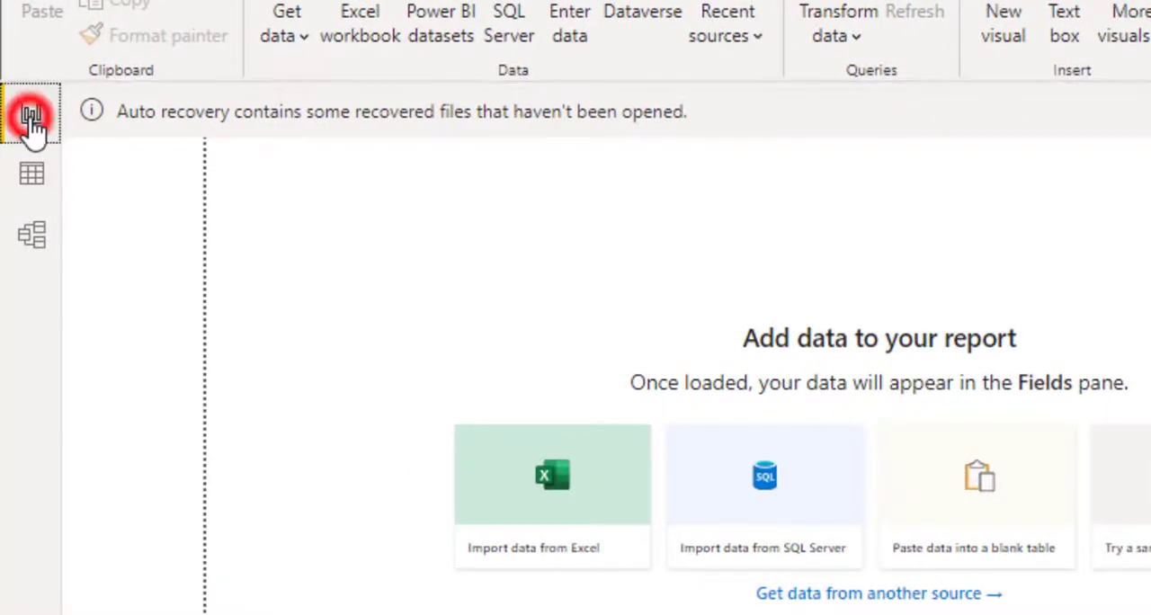
pyautogui.click(34, 184)
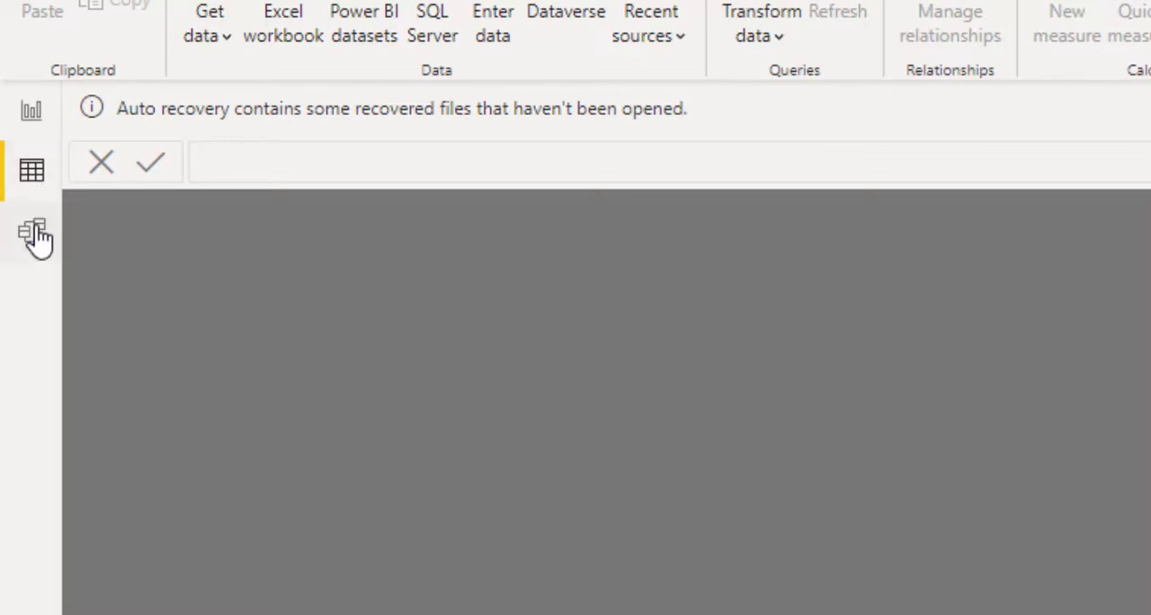
pyautogui.click(36, 238)
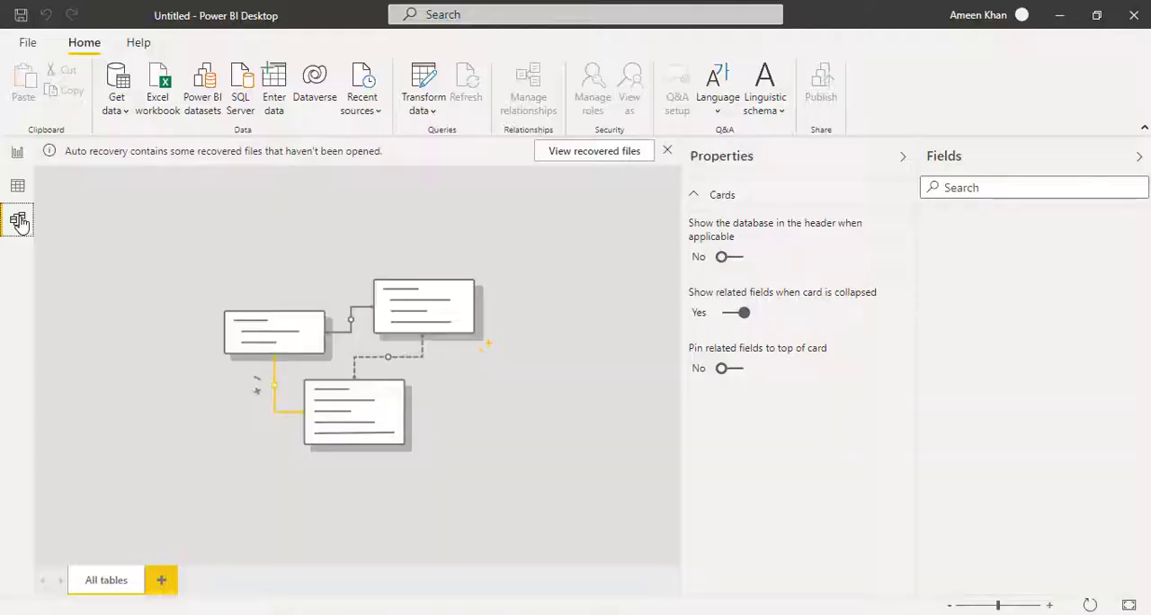
pyautogui.click(16, 155)
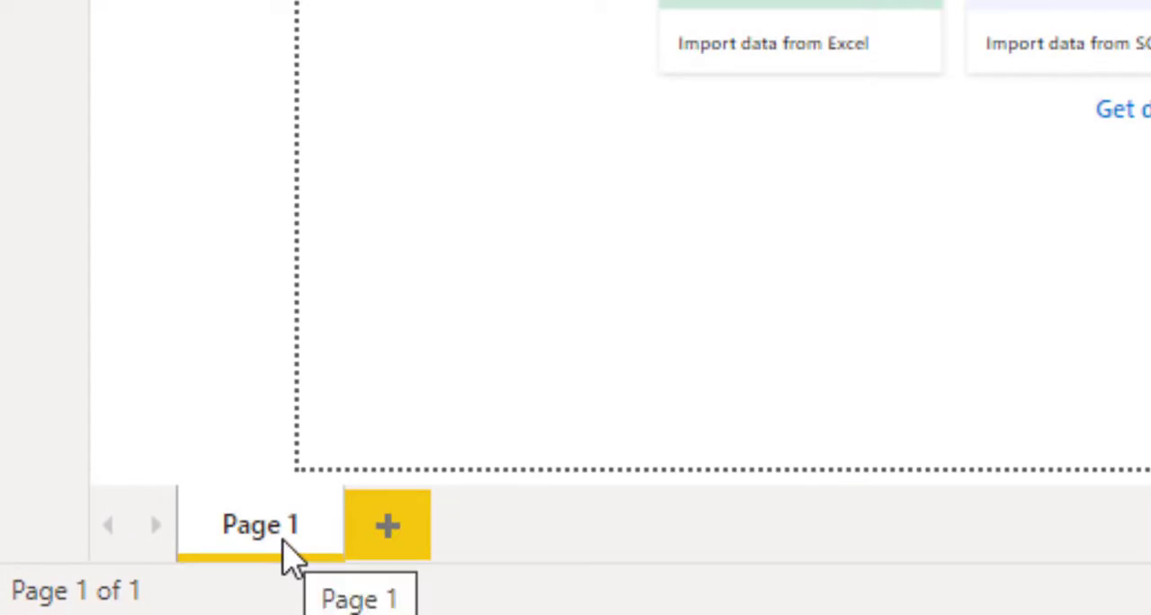
# - Add a second report page and delete it, confirming the deletion
pyautogui.click(394, 539)
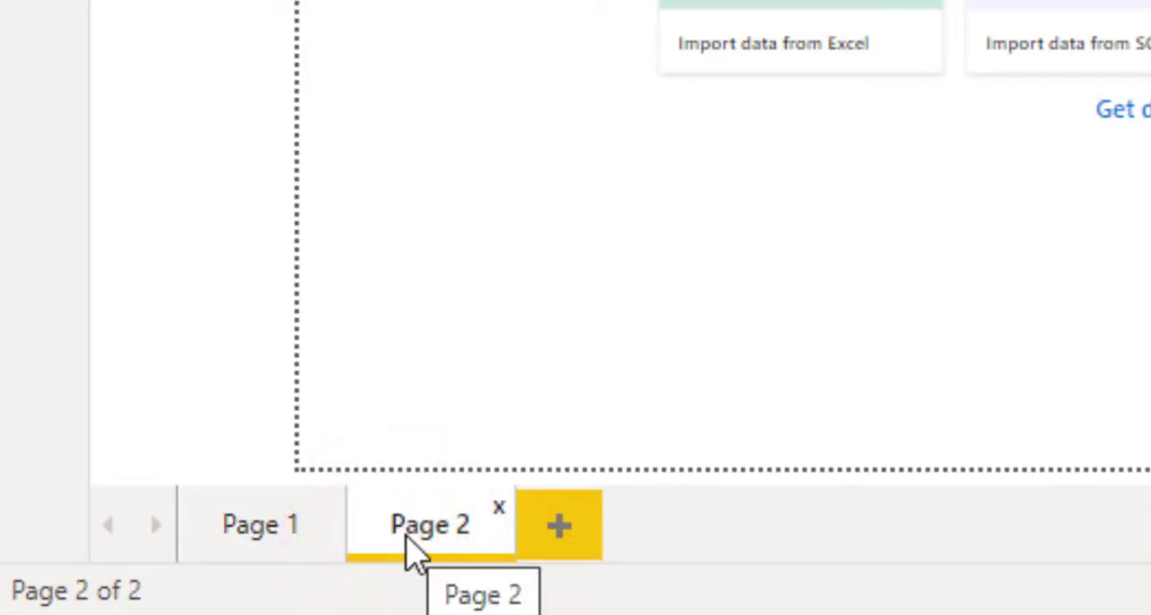
pyautogui.rightClick(411, 548)
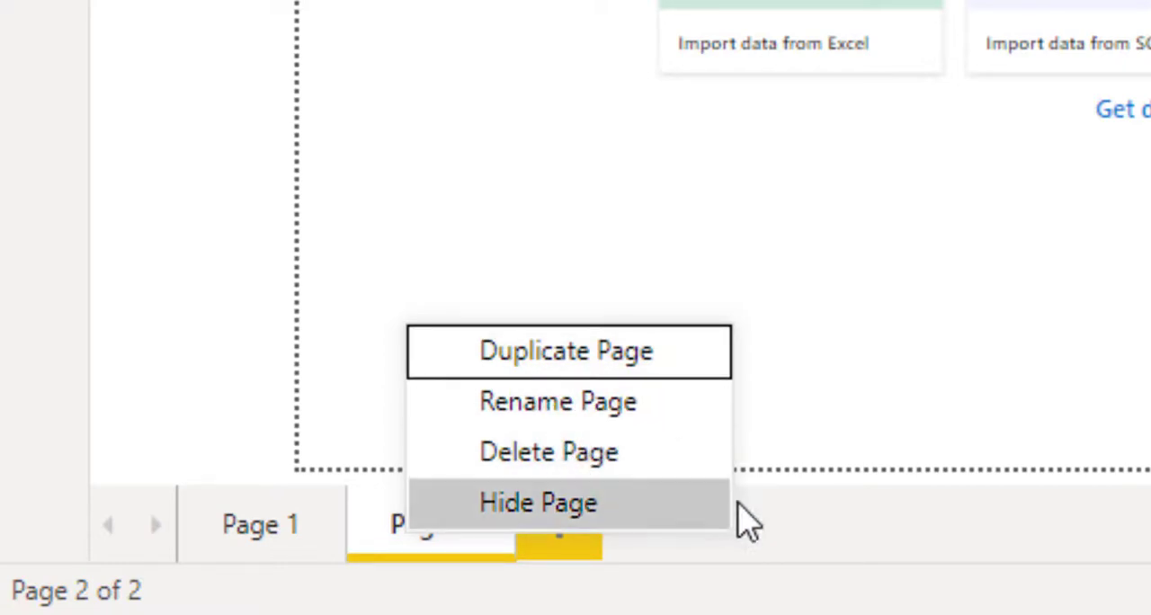
pyautogui.click(619, 450)
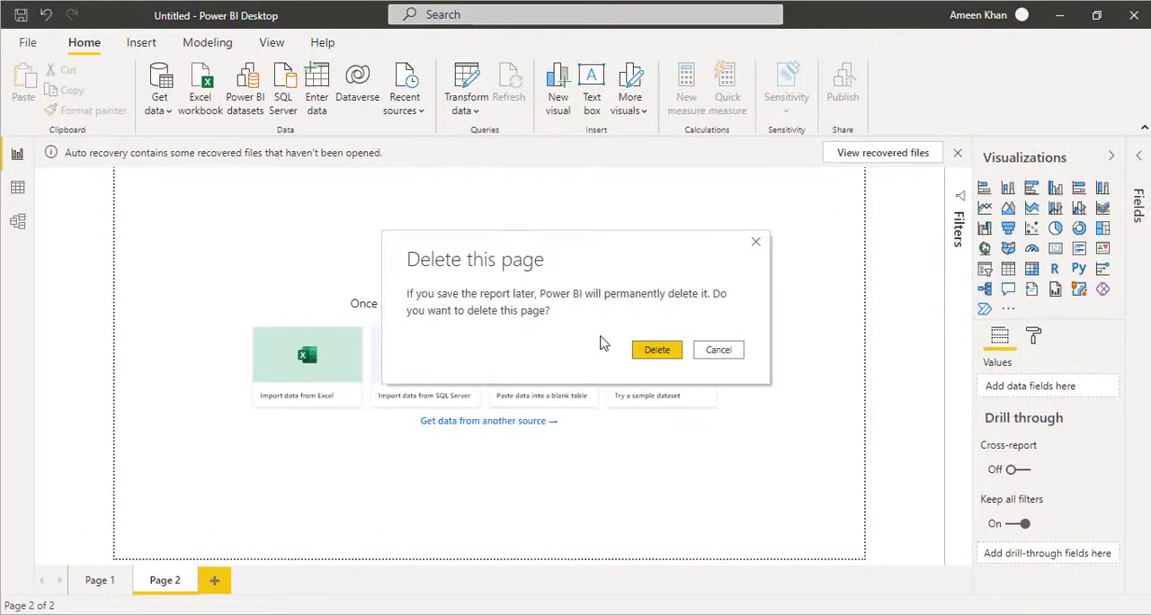
pyautogui.click(639, 348)
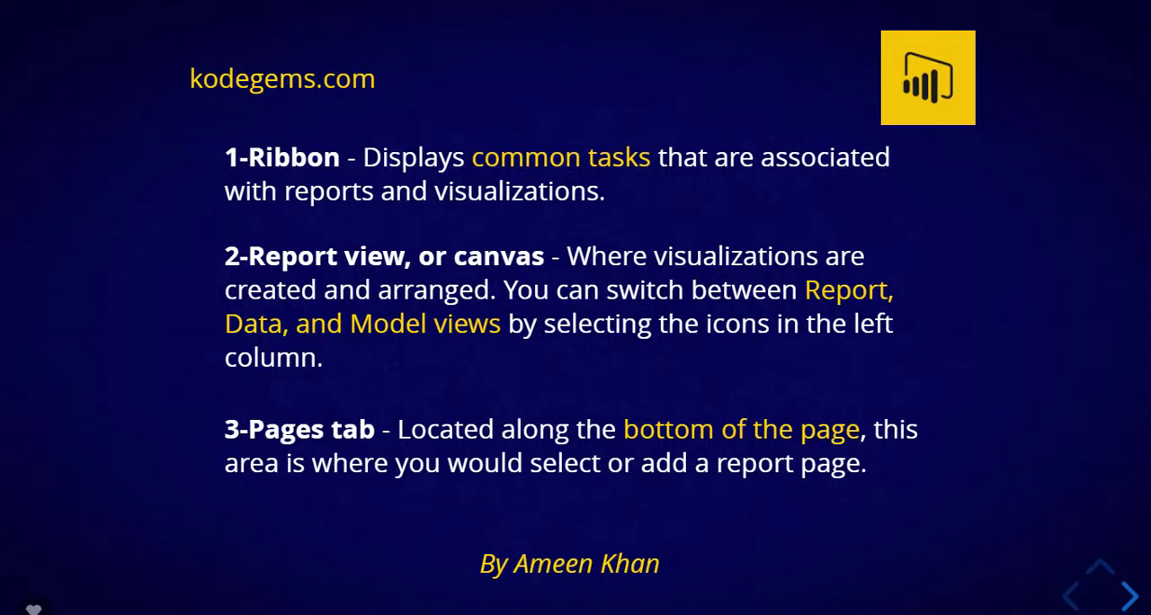
pyautogui.click(1092, 602)
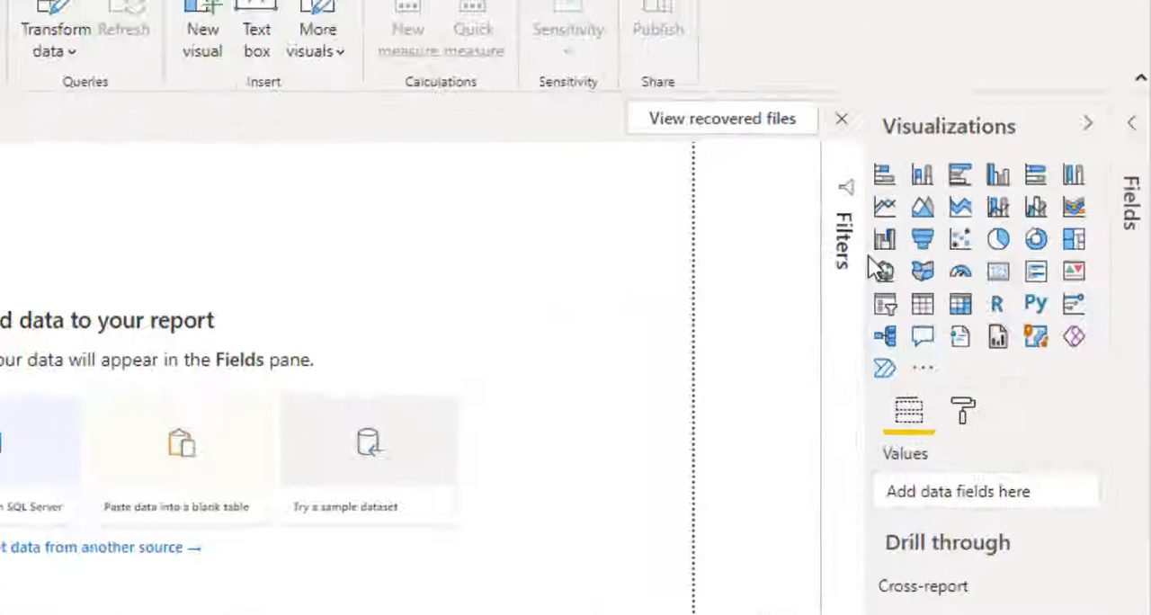
# - Widen the Visualizations pane and add an empty pie chart to Page 1, placed left of the canvas centre
pyautogui.moveTo(868, 257); pyautogui.dragTo(693, 273)
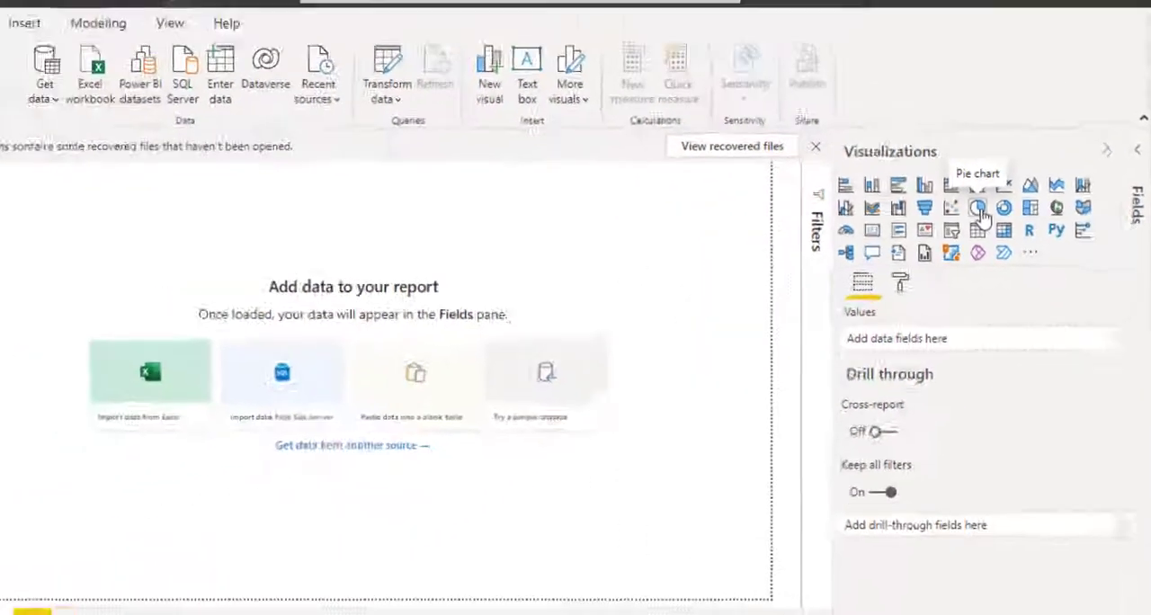
pyautogui.click(997, 209)
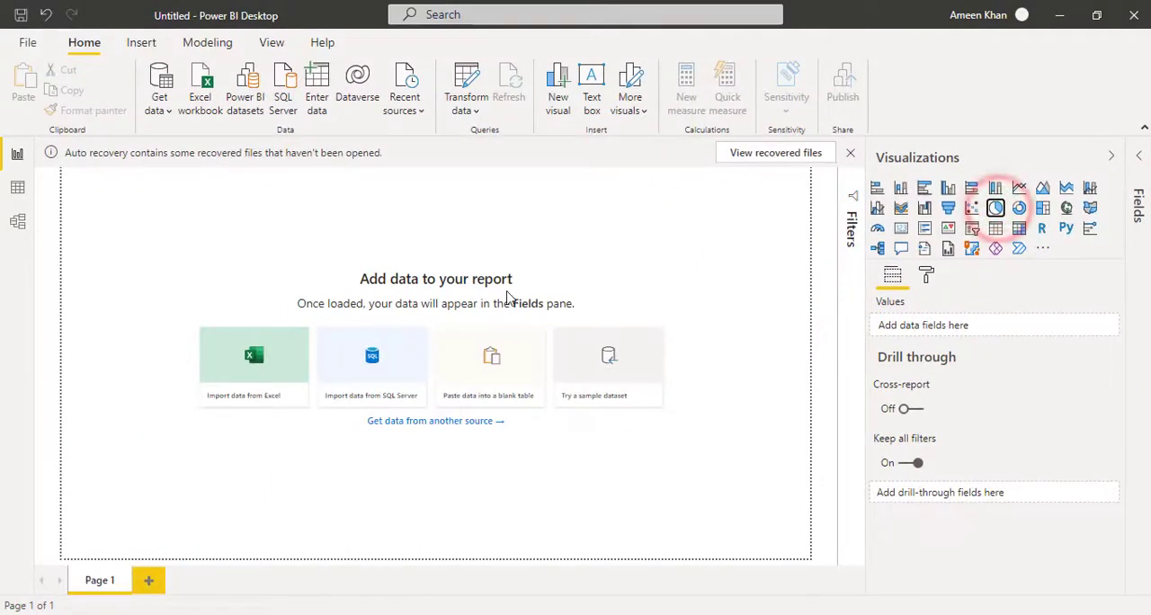
pyautogui.click(997, 210)
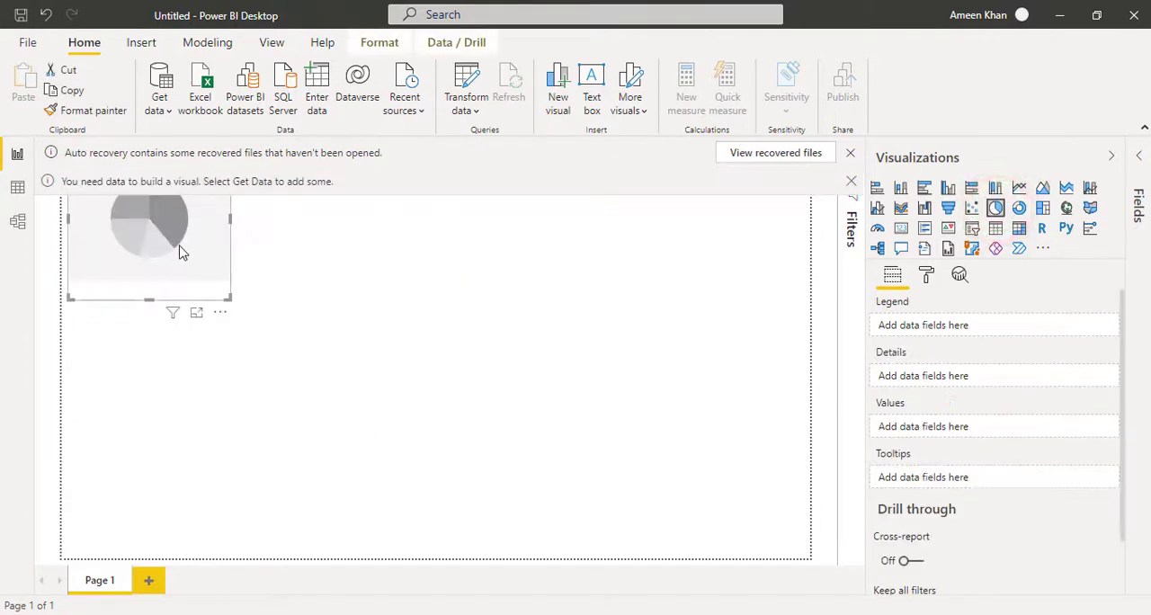
pyautogui.moveTo(176, 244); pyautogui.dragTo(299, 397)
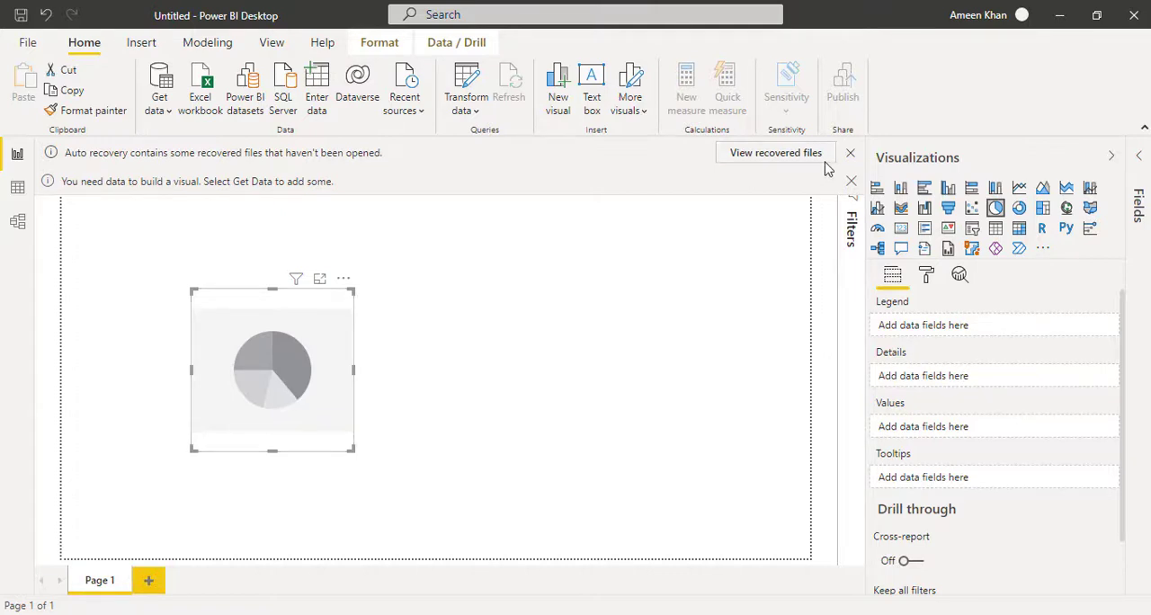
# - Dismiss the auto-recovery notice and choose to remove the recovered files
pyautogui.click(851, 153)
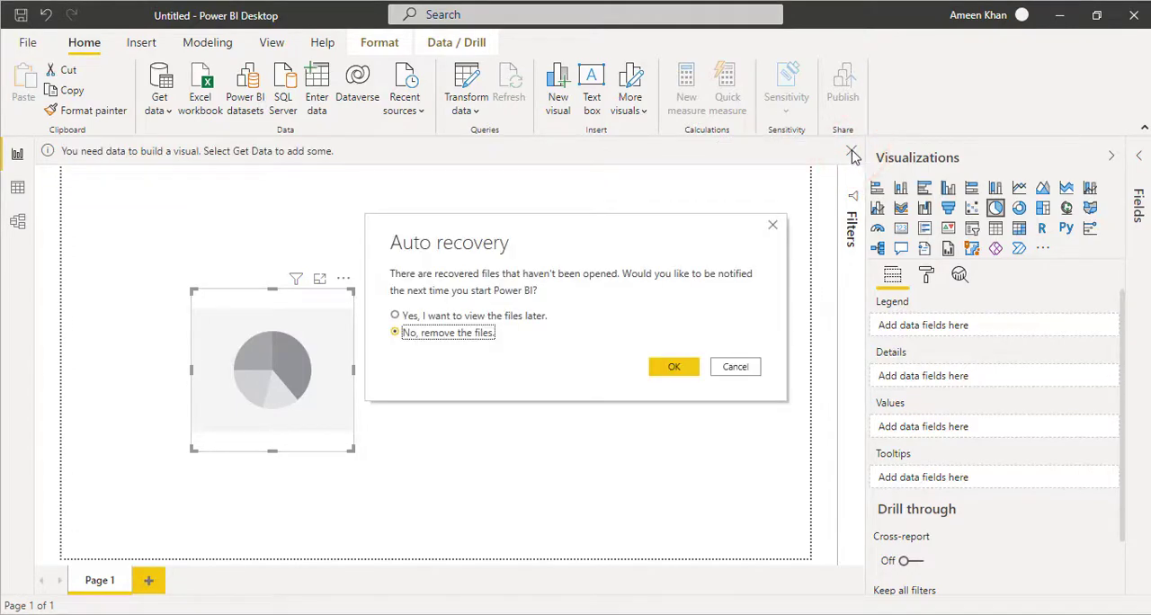
pyautogui.click(476, 333)
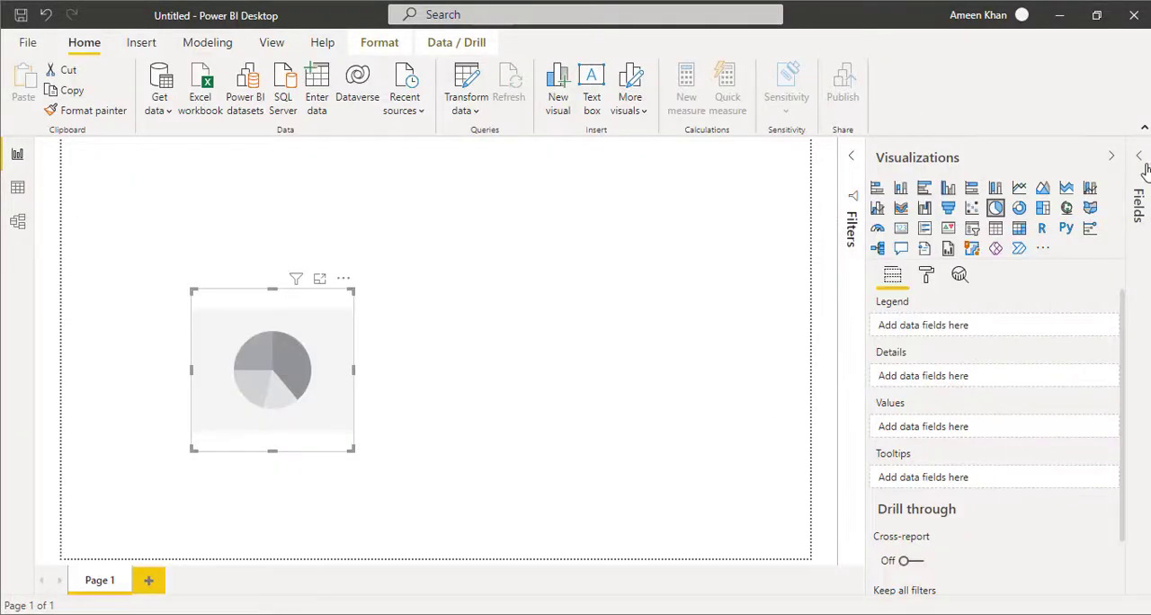
# - Expand the Fields and Filters panes to view them, and collapse the Visualizations, Fields and Filters panes
pyautogui.click(1143, 166)
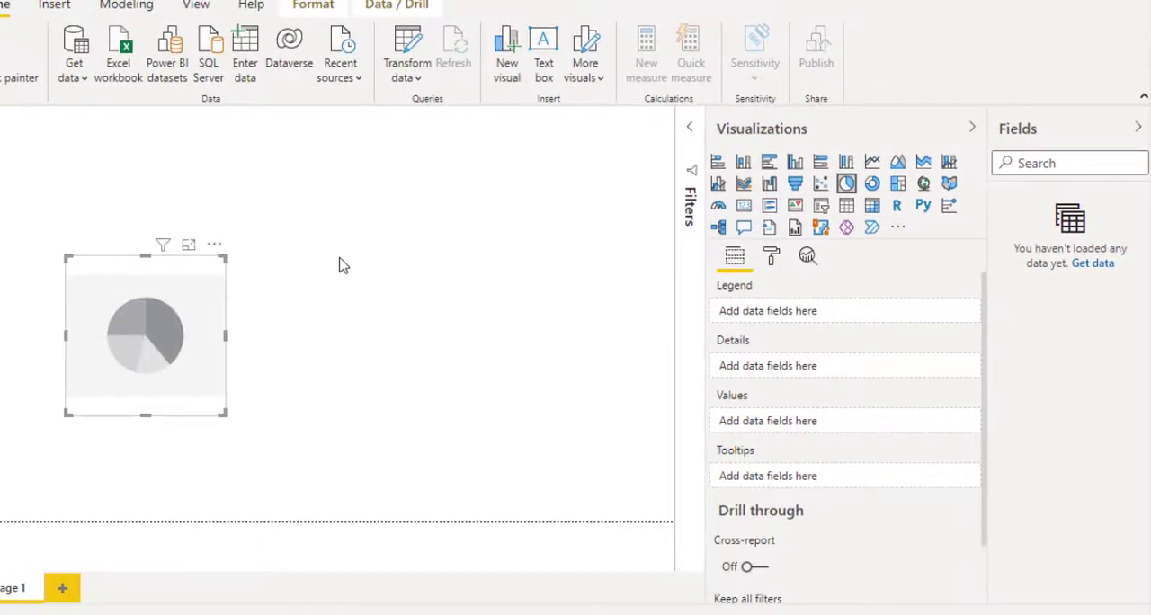
pyautogui.click(691, 132)
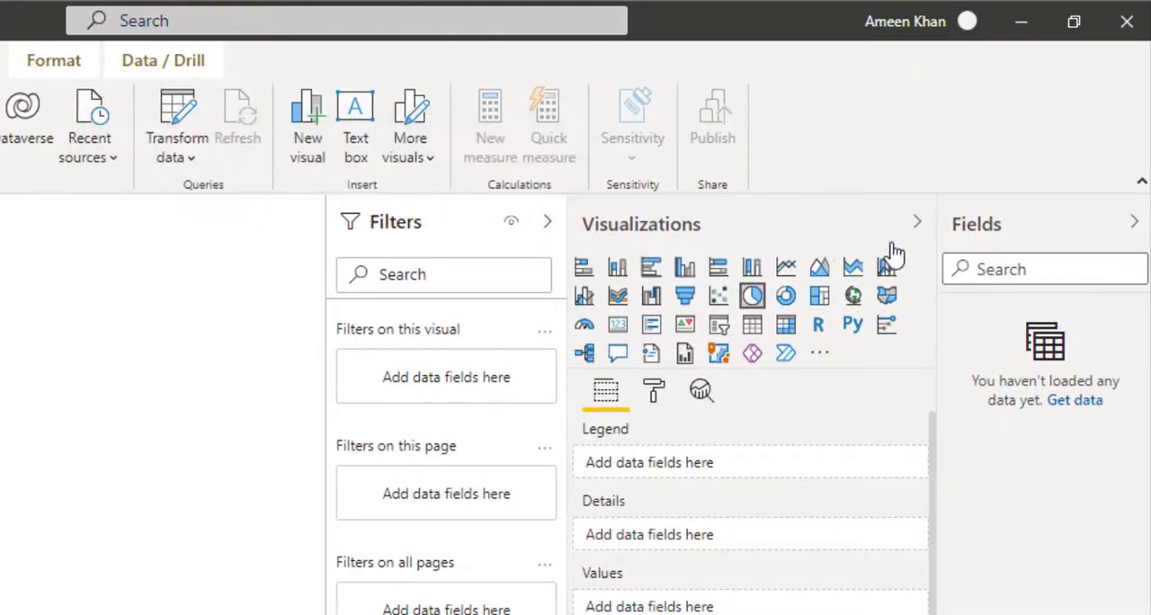
pyautogui.click(914, 226)
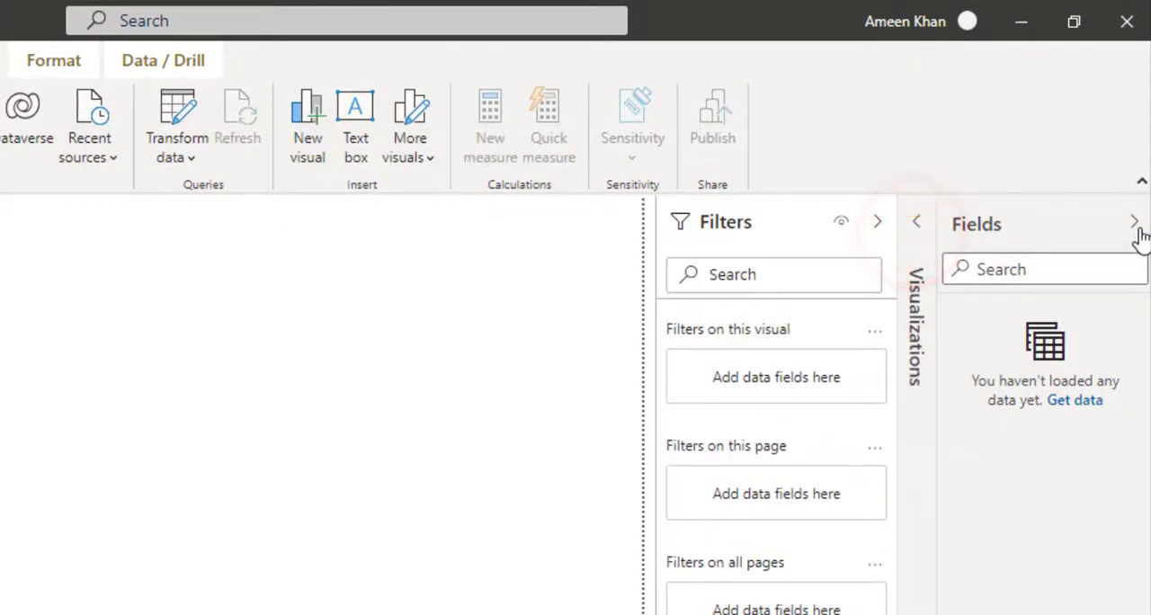
pyautogui.click(1137, 227)
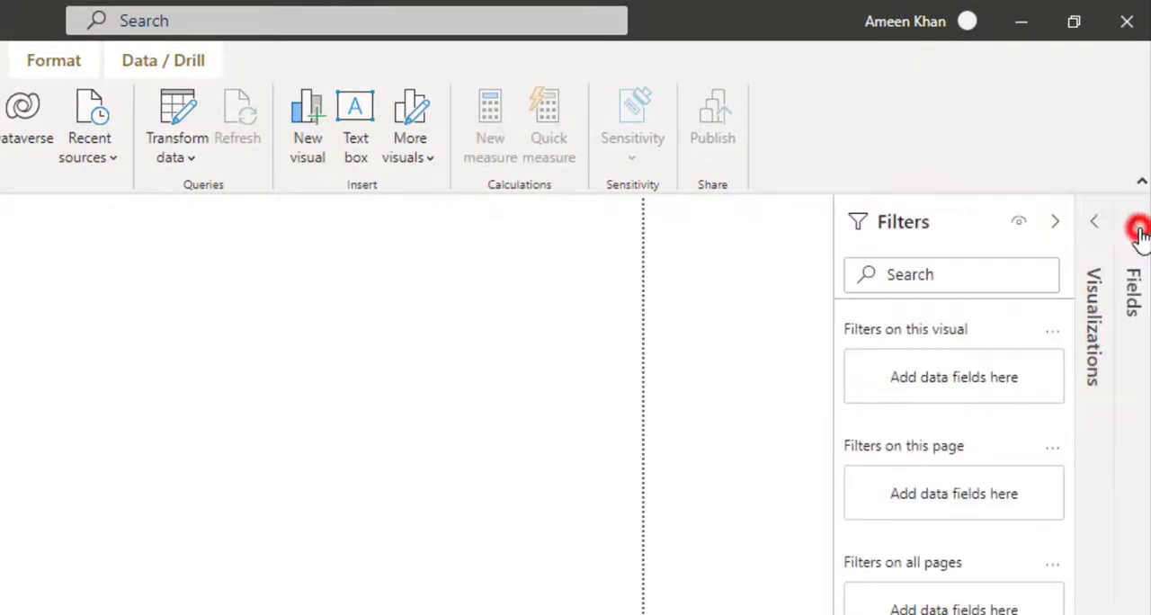
pyautogui.click(1055, 223)
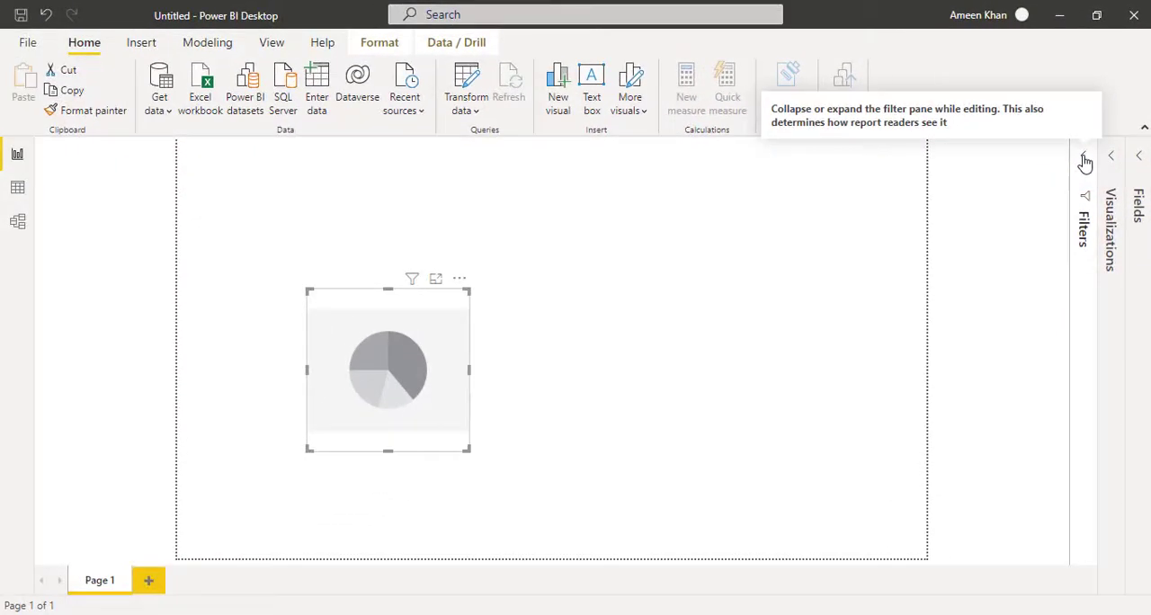
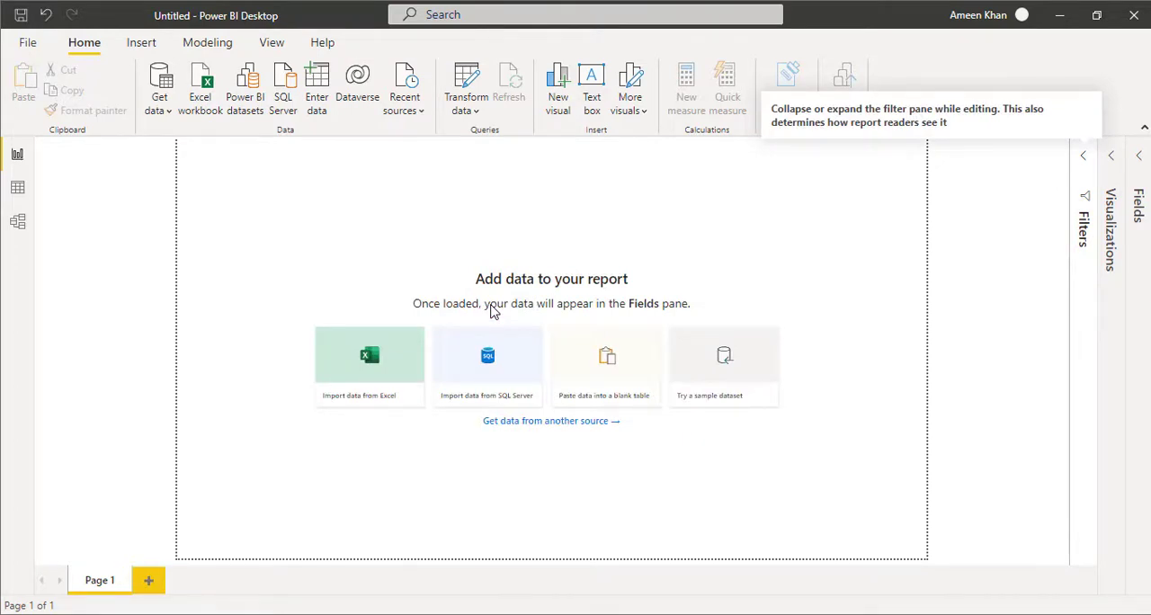
# - Import the Financial Sample Excel workbook from the Getting Started With Power BI folder on the Desktop
pyautogui.click(168, 112)
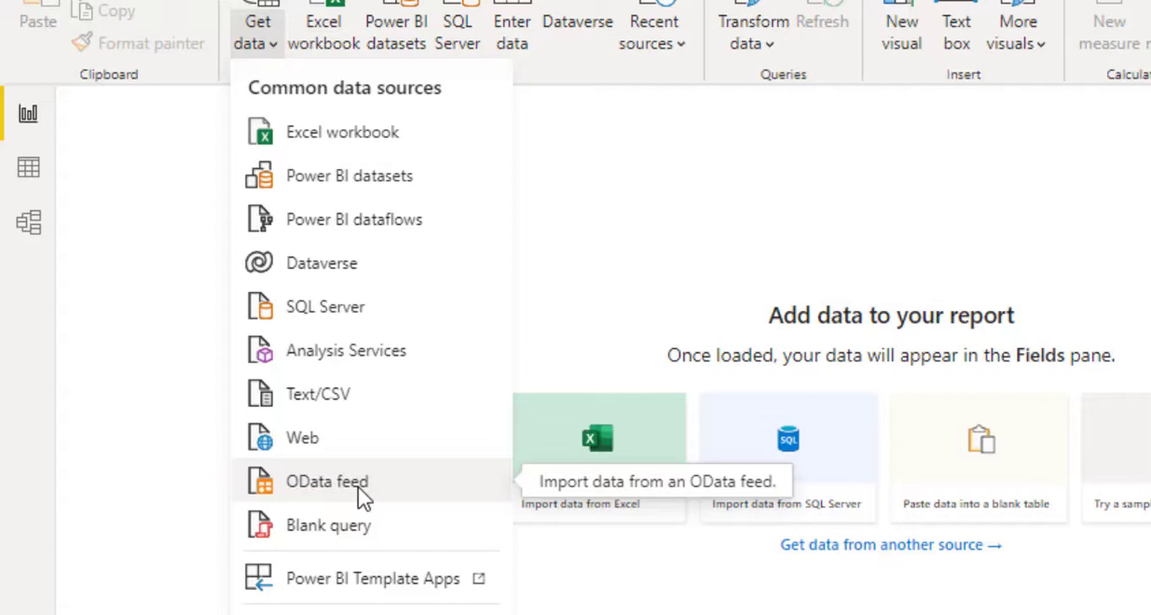
pyautogui.click(403, 126)
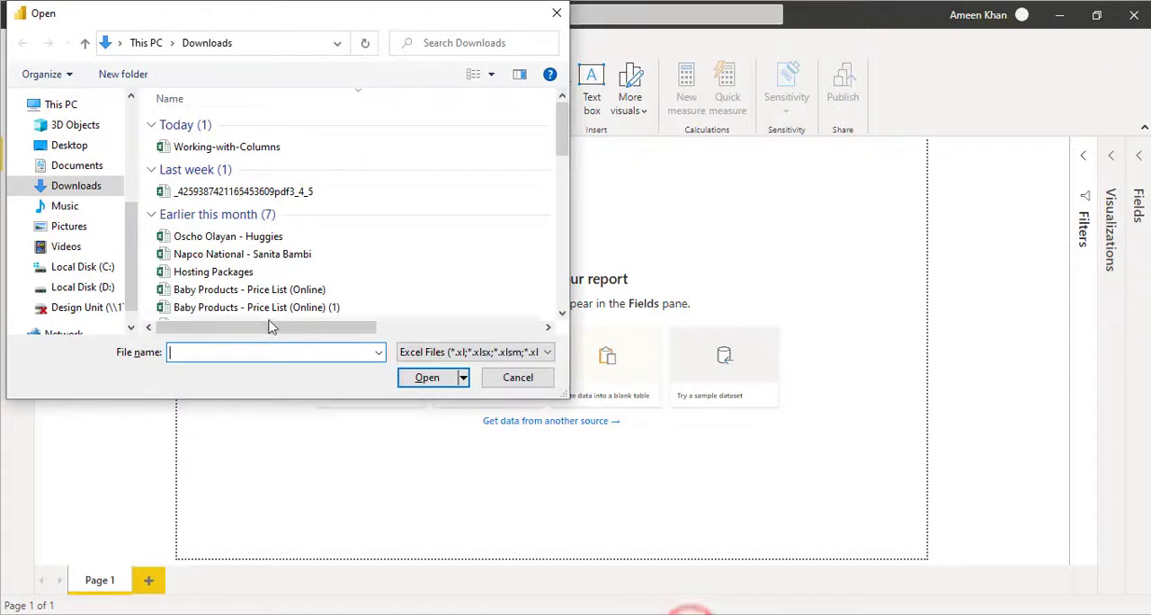
pyautogui.click(274, 354)
pyautogui.hotkey('ctrl', 'v')
pyautogui.hotkey('ctrl', 'a')
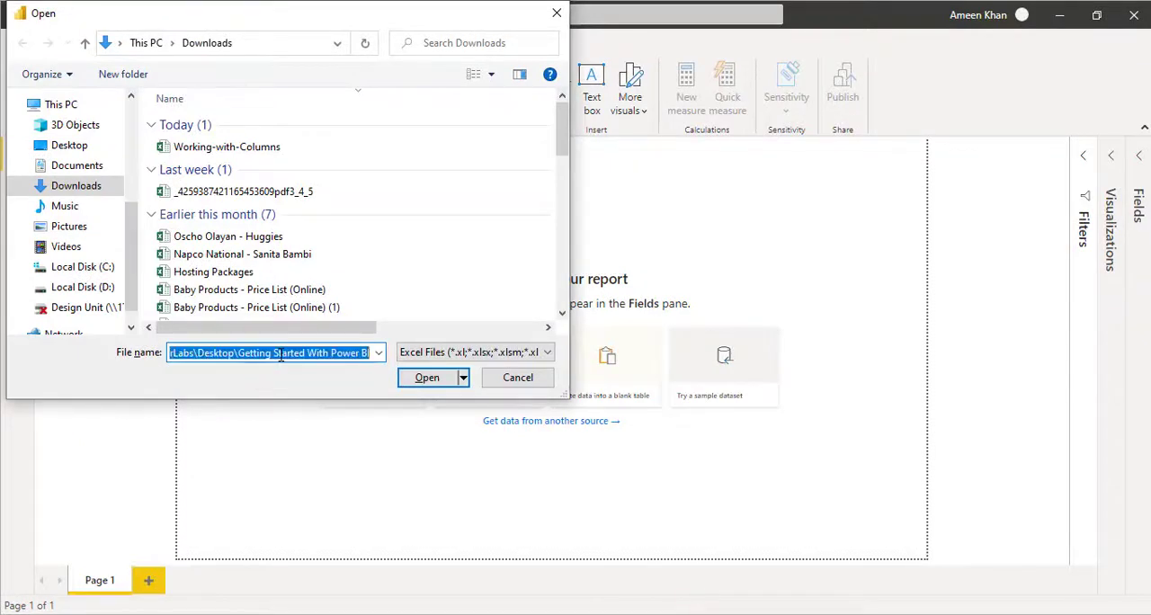
pyautogui.press('Return')
pyautogui.click(218, 122)
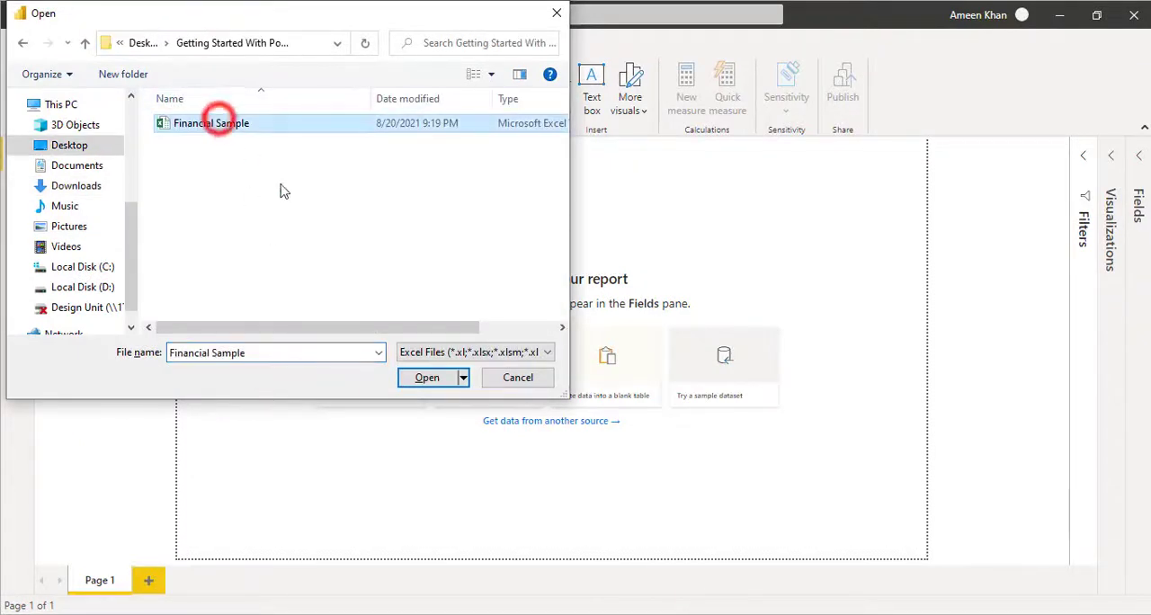
pyautogui.click(426, 378)
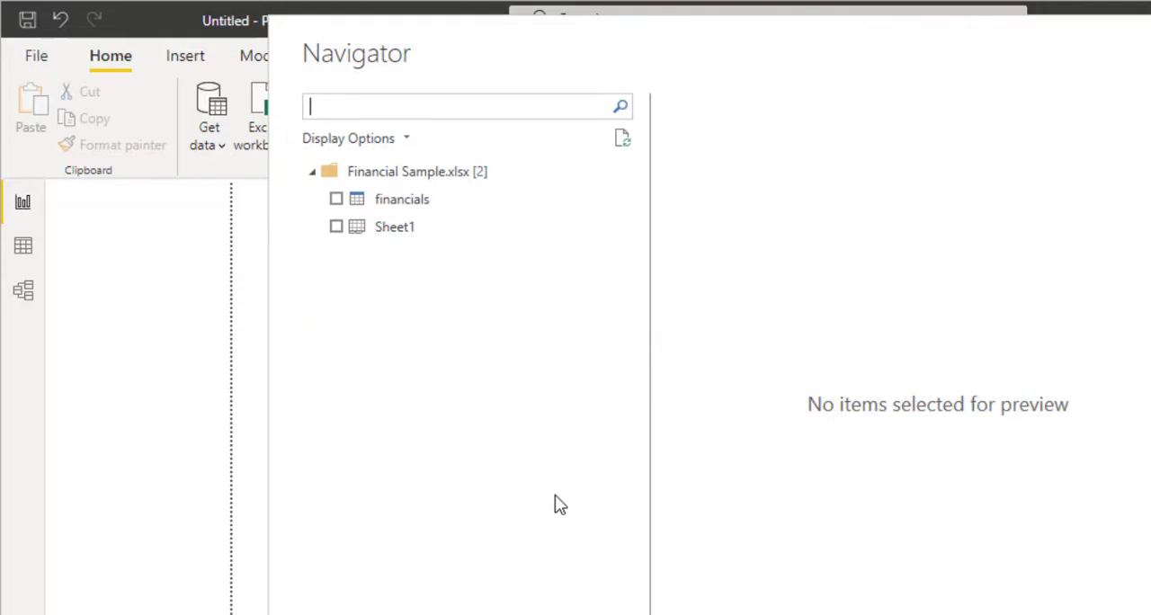
# - Select Sheet1 of the workbook, open it for transformation in the Power Query Editor, and maximize the editor window
pyautogui.click(332, 223)
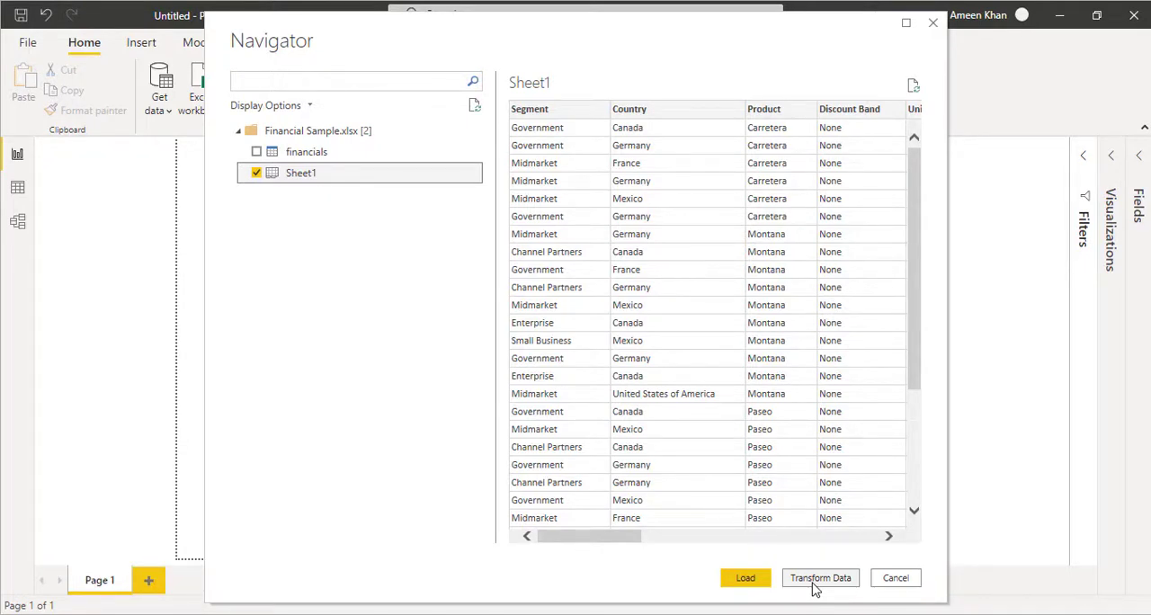
pyautogui.click(820, 578)
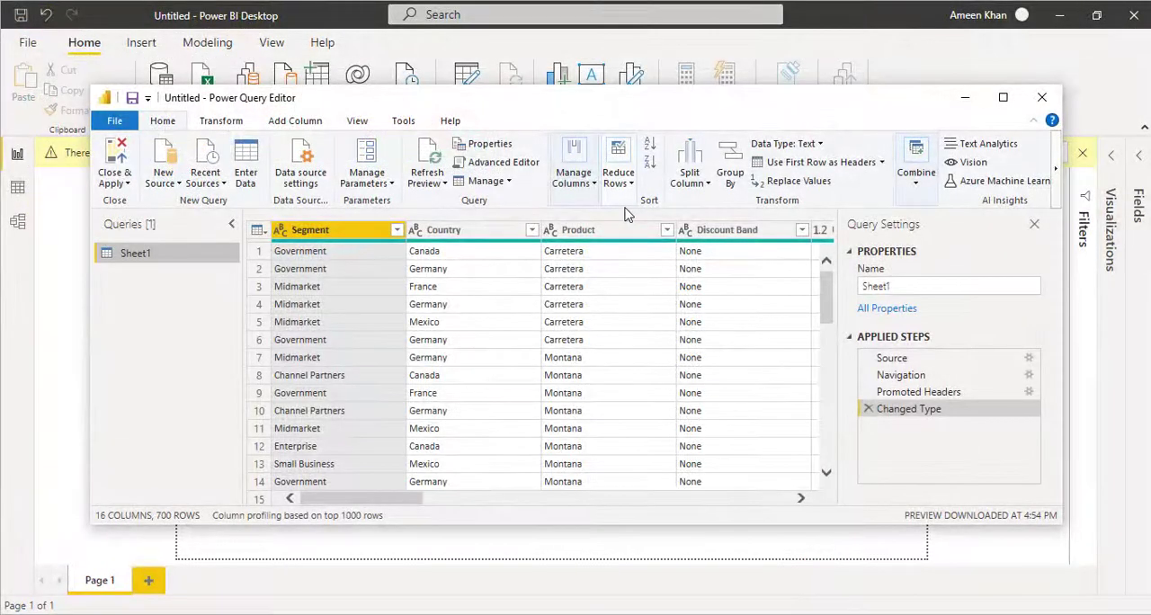
pyautogui.click(1002, 99)
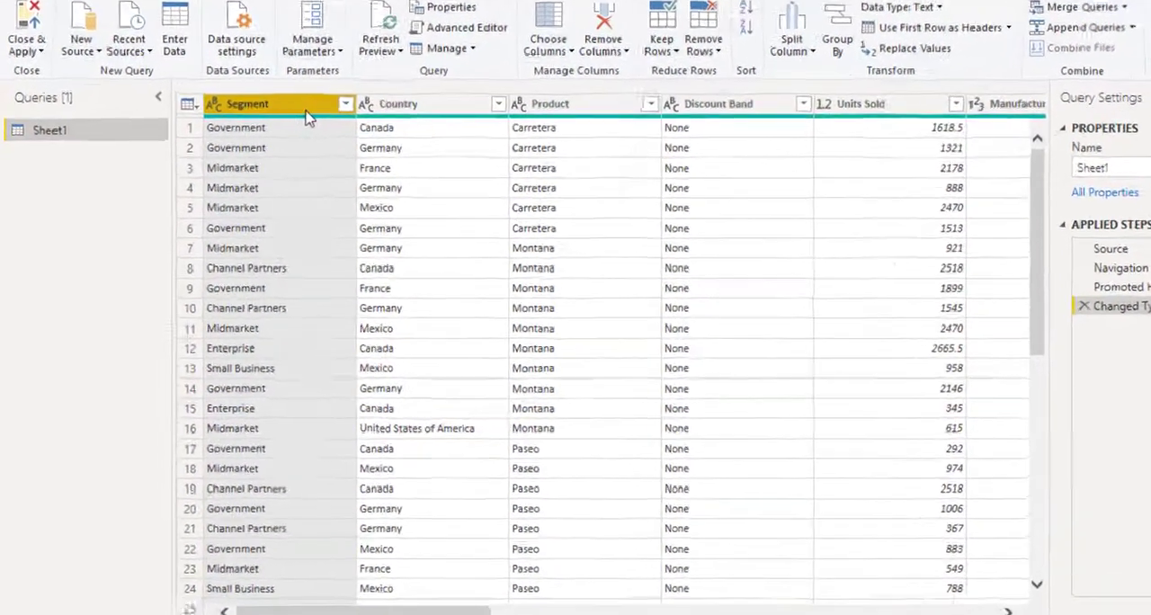
# - Examine the commands available for the Segment column and the Transform commands of the query editor
pyautogui.rightClick(273, 150)
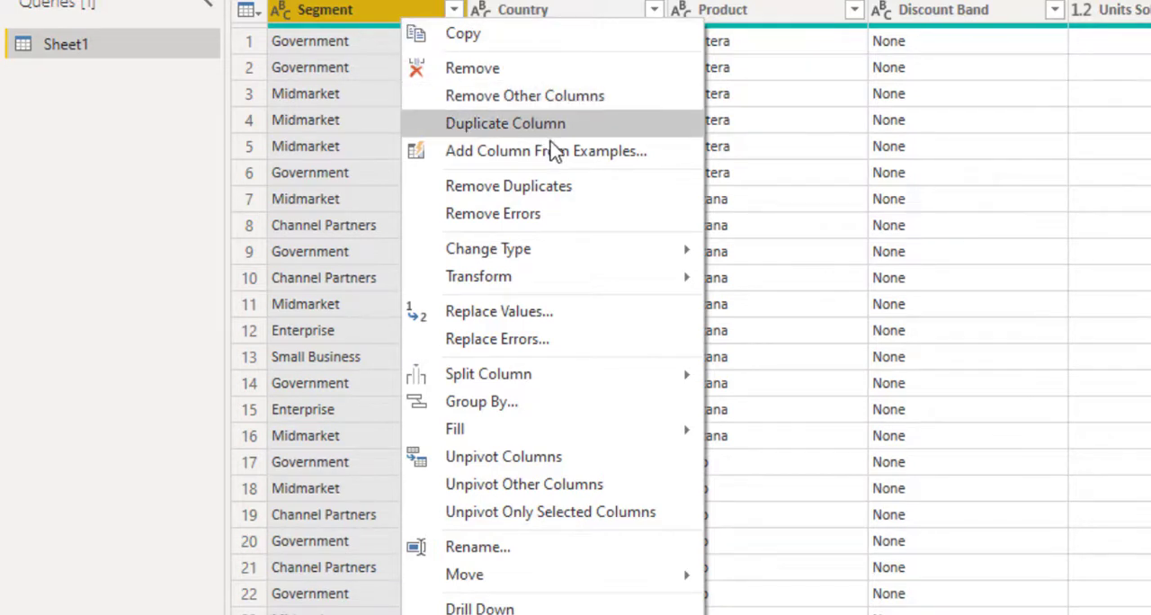
pyautogui.moveTo(587, 263)
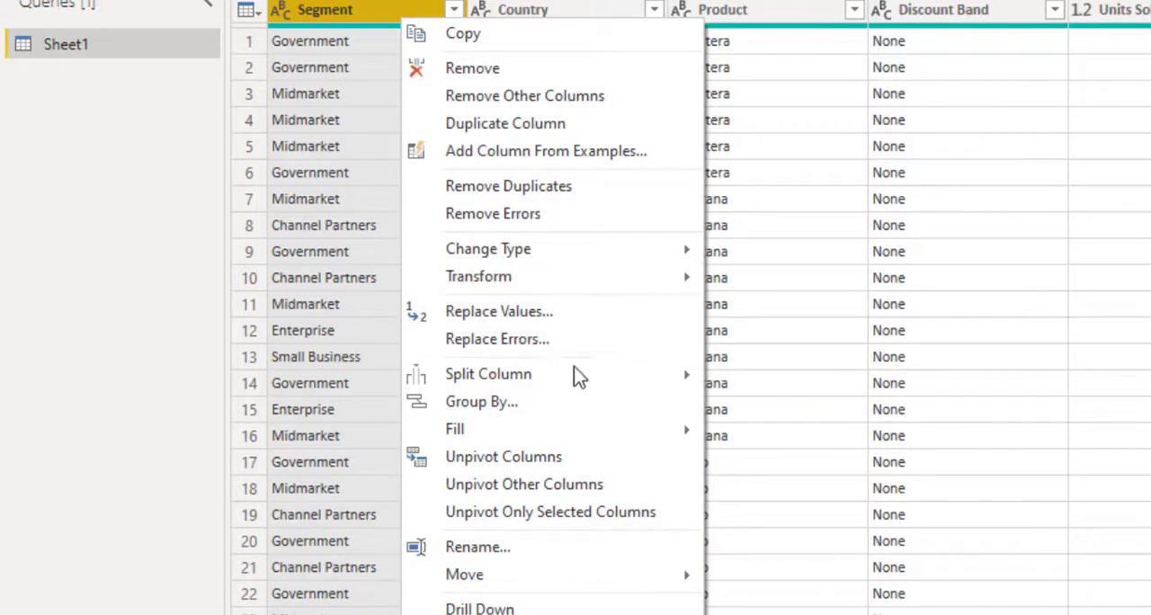
pyautogui.moveTo(578, 376)
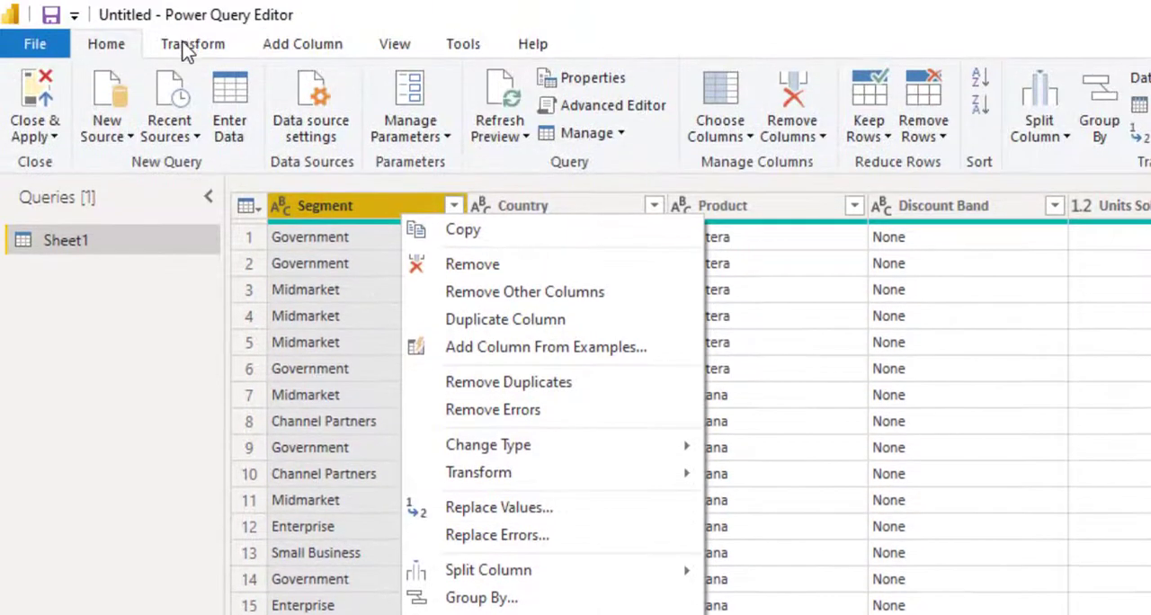
pyautogui.click(187, 45)
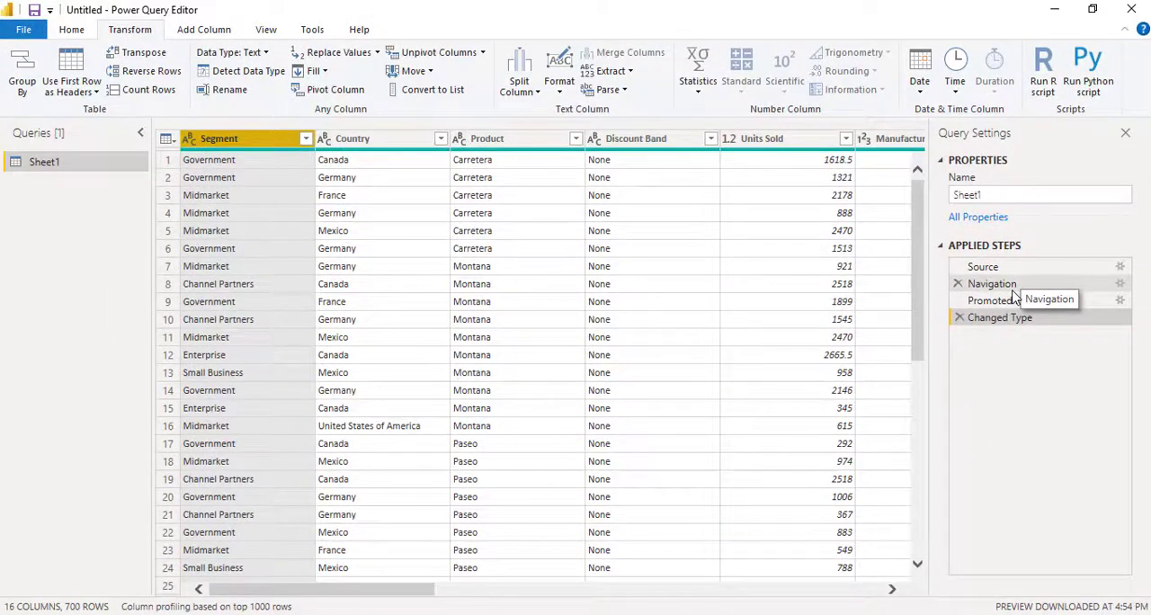
# - Close the query editor and apply the query to the report, and expand Sheet1 to list its fields
pyautogui.click(71, 29)
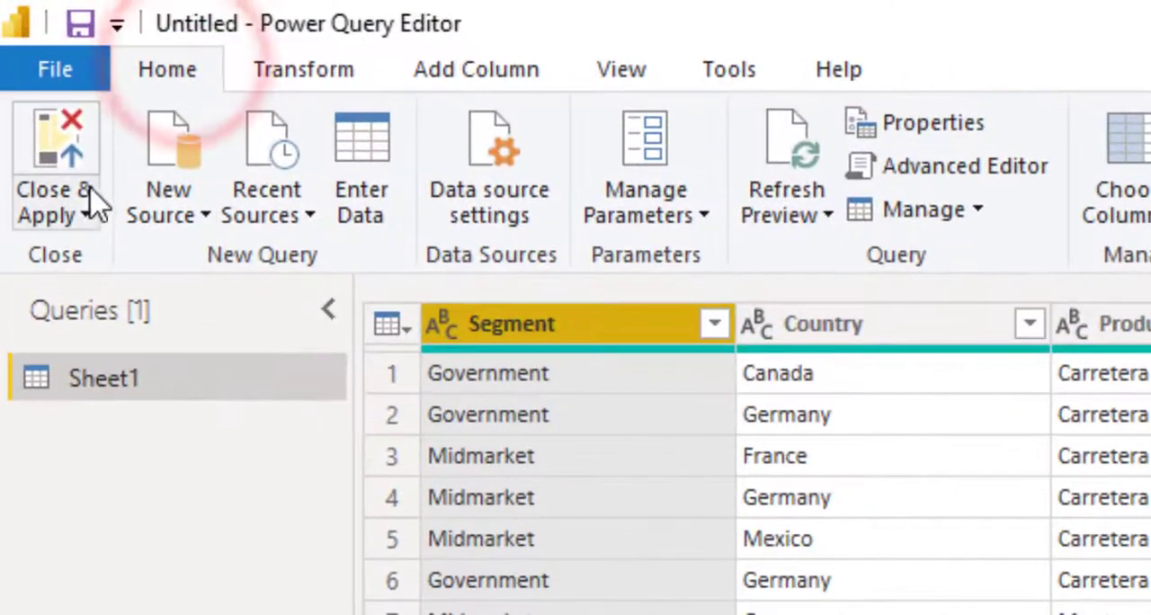
pyautogui.click(65, 220)
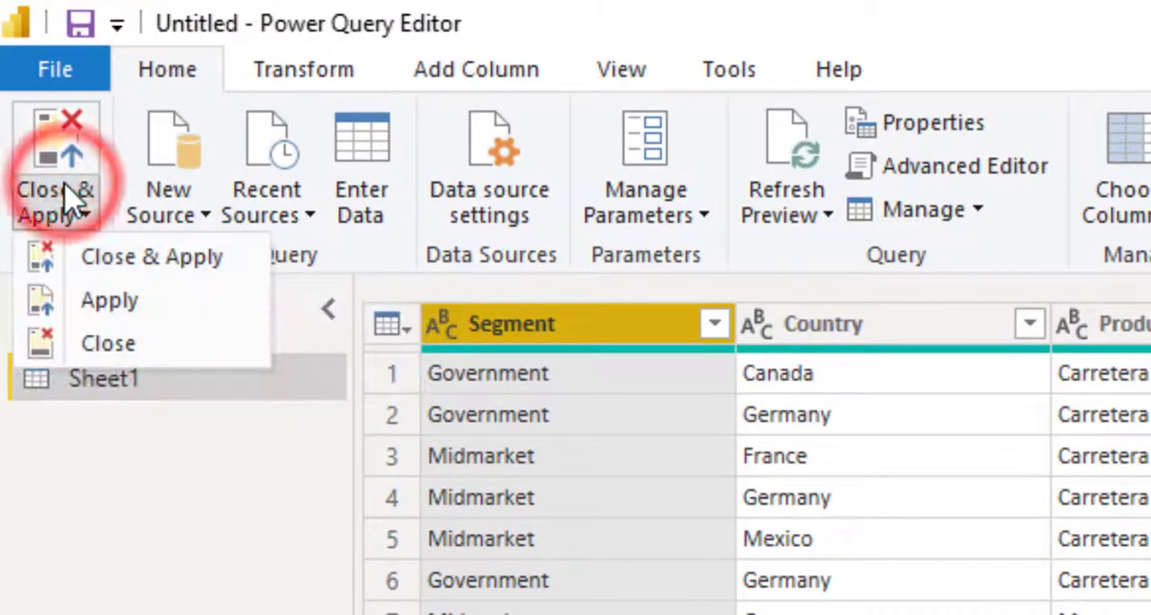
pyautogui.click(126, 256)
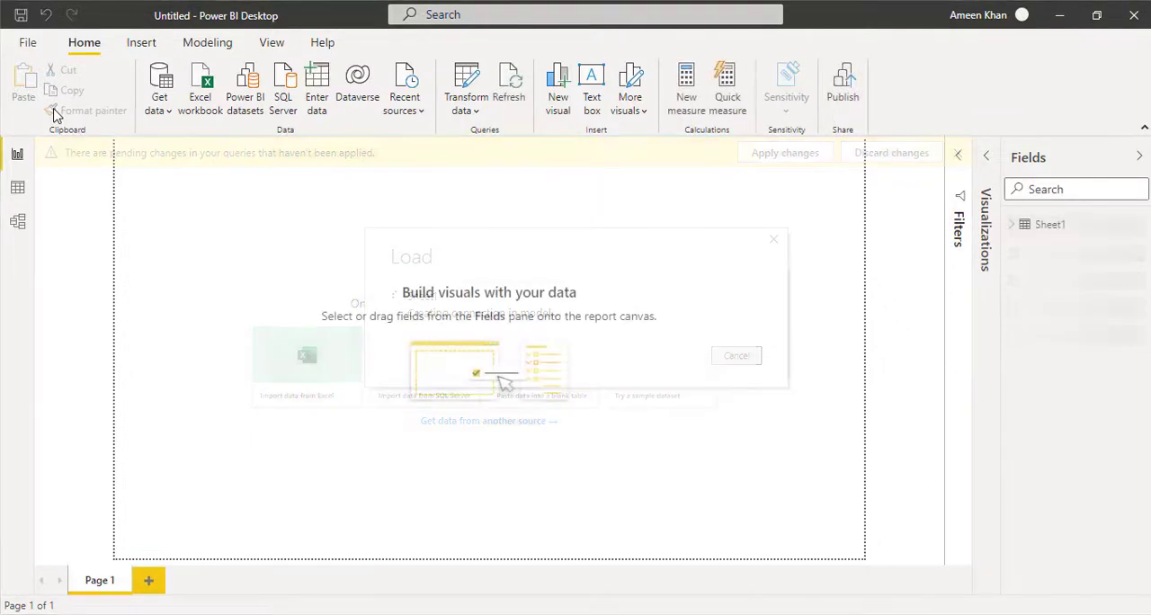
pyautogui.click(1014, 225)
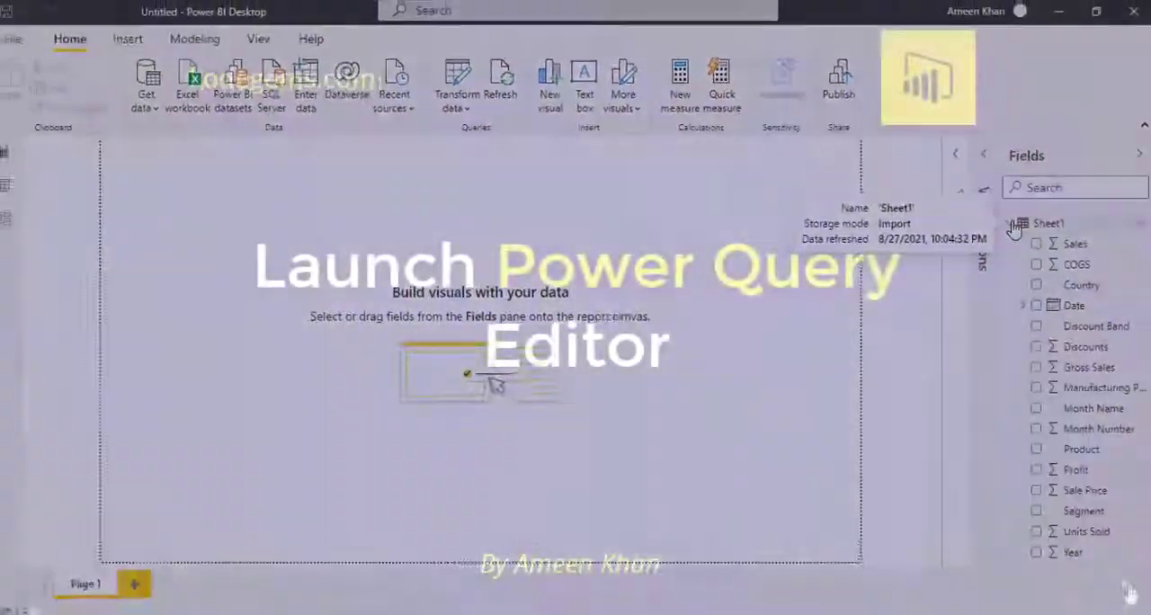
pyautogui.click(1128, 595)
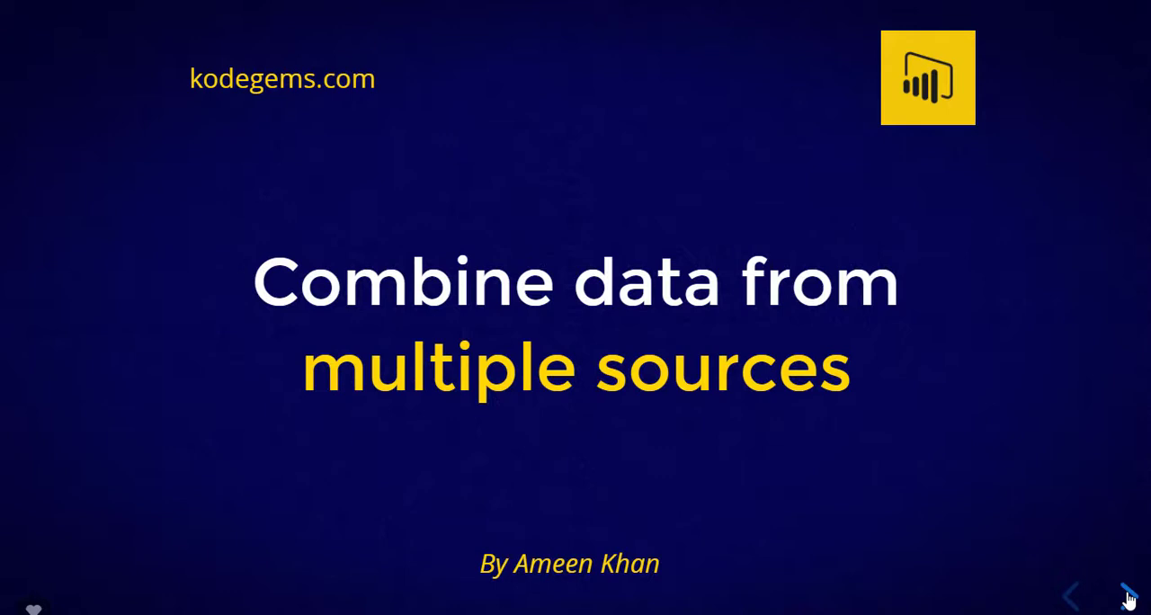
pyautogui.click(1129, 598)
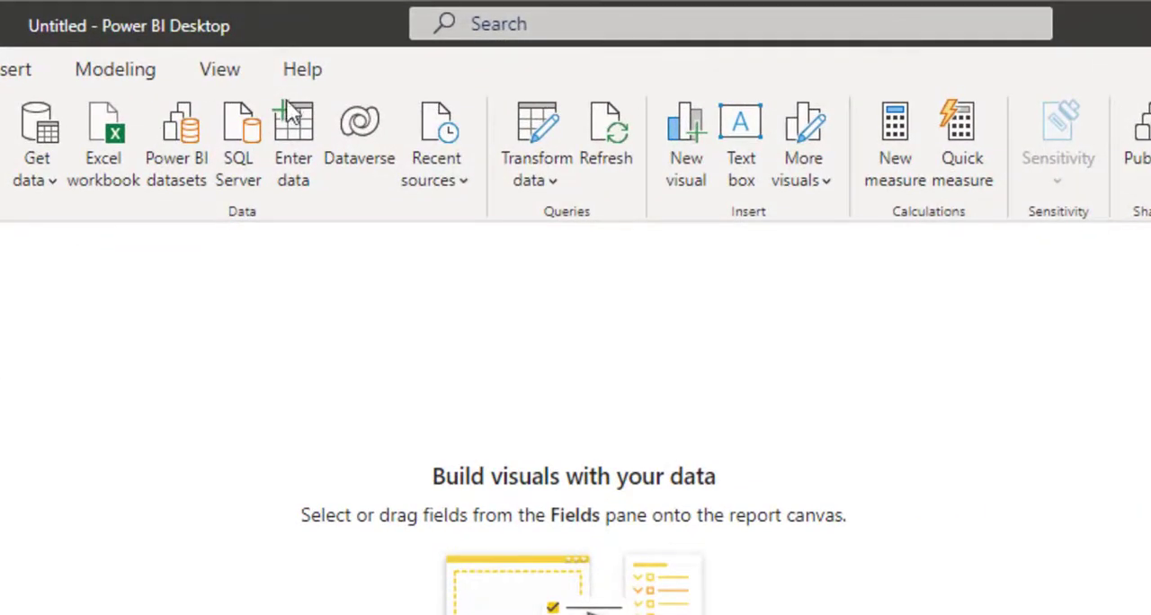
# - Reopen Sheet1 in the Power Query Editor and view the most common source types for a new query
pyautogui.click(557, 167)
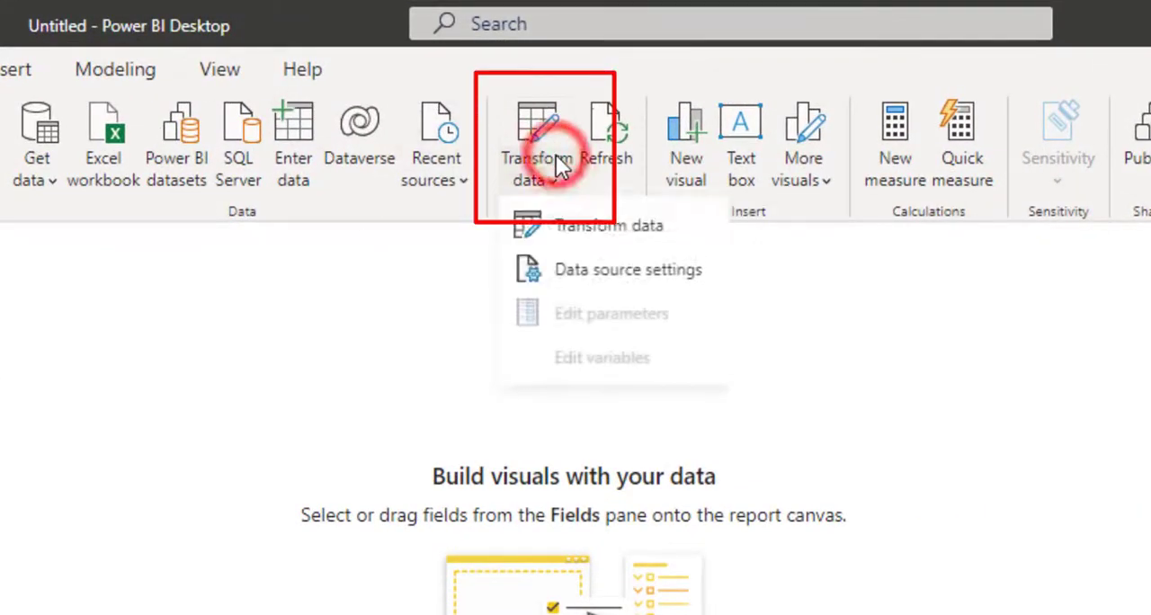
pyautogui.click(576, 228)
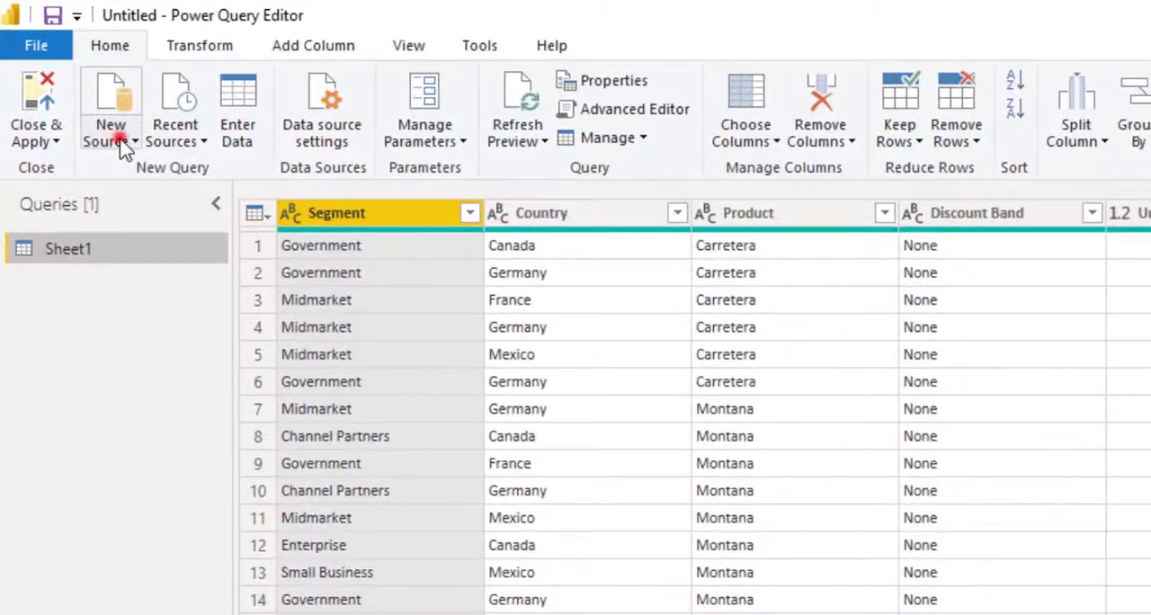
pyautogui.click(81, 91)
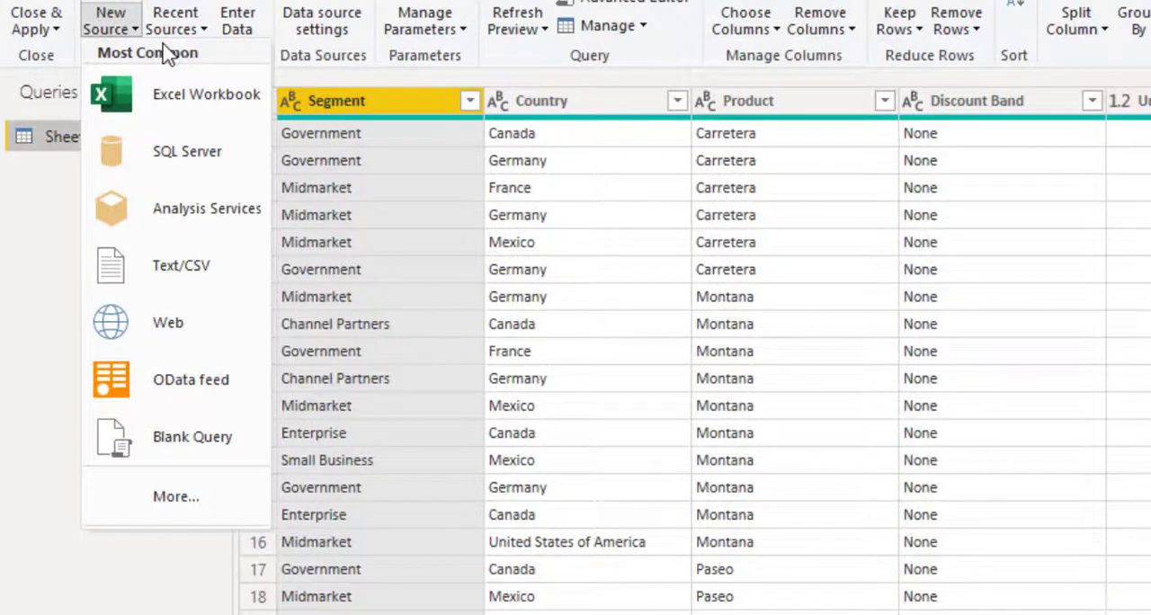
pyautogui.click(357, 100)
# - View the Segment column's sort and filter options, clearing and reselecting all of its values
pyautogui.click(470, 101)
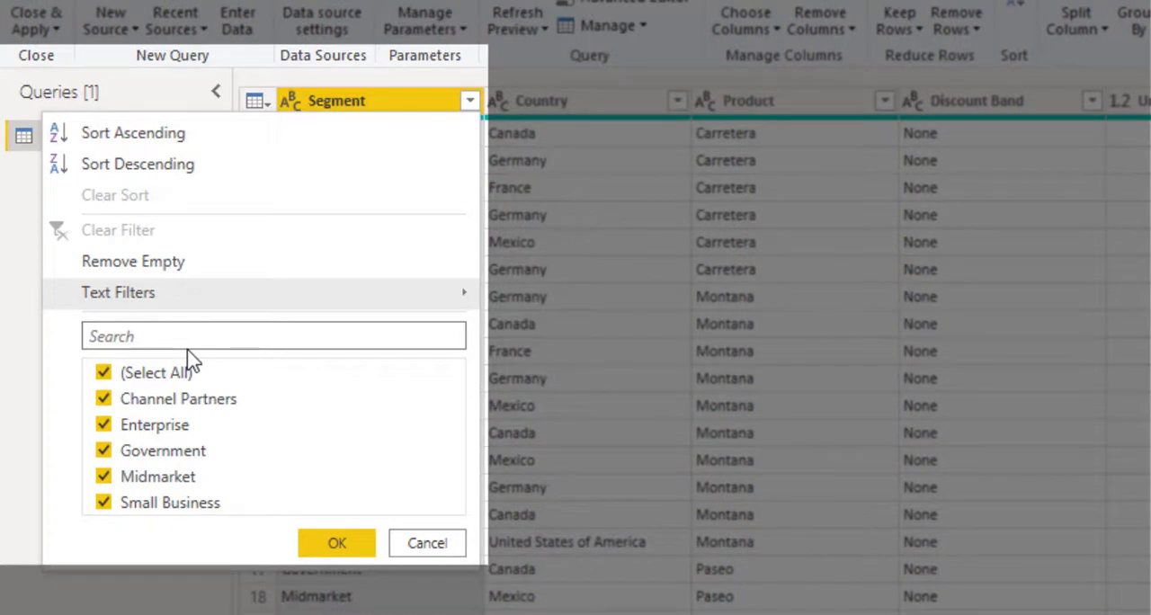
pyautogui.click(104, 373)
pyautogui.click(104, 373)
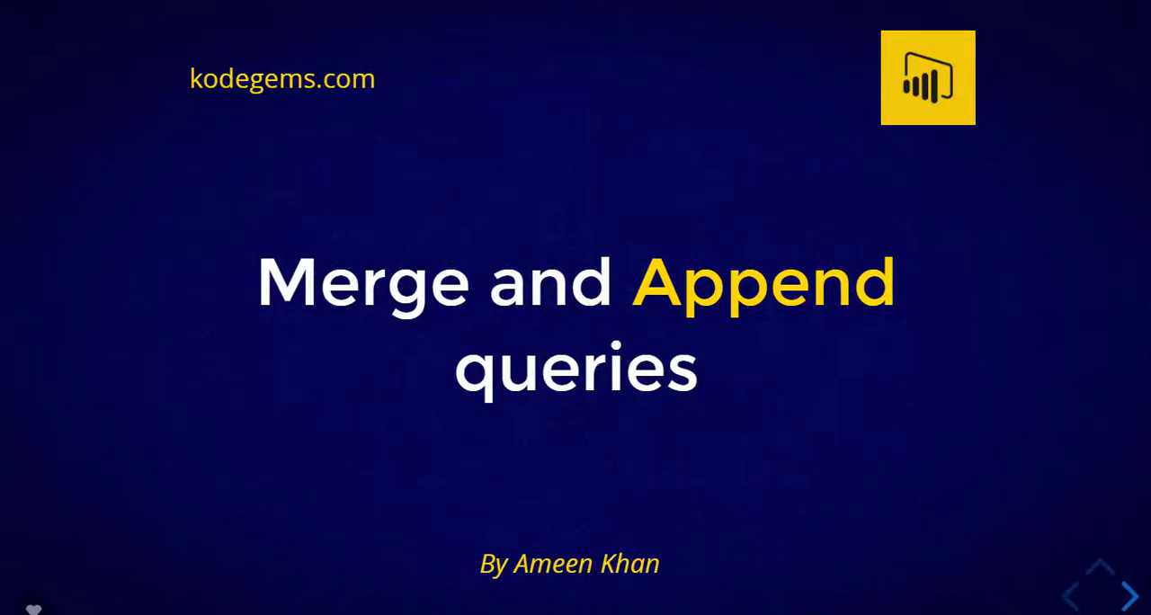
pyautogui.click(1094, 613)
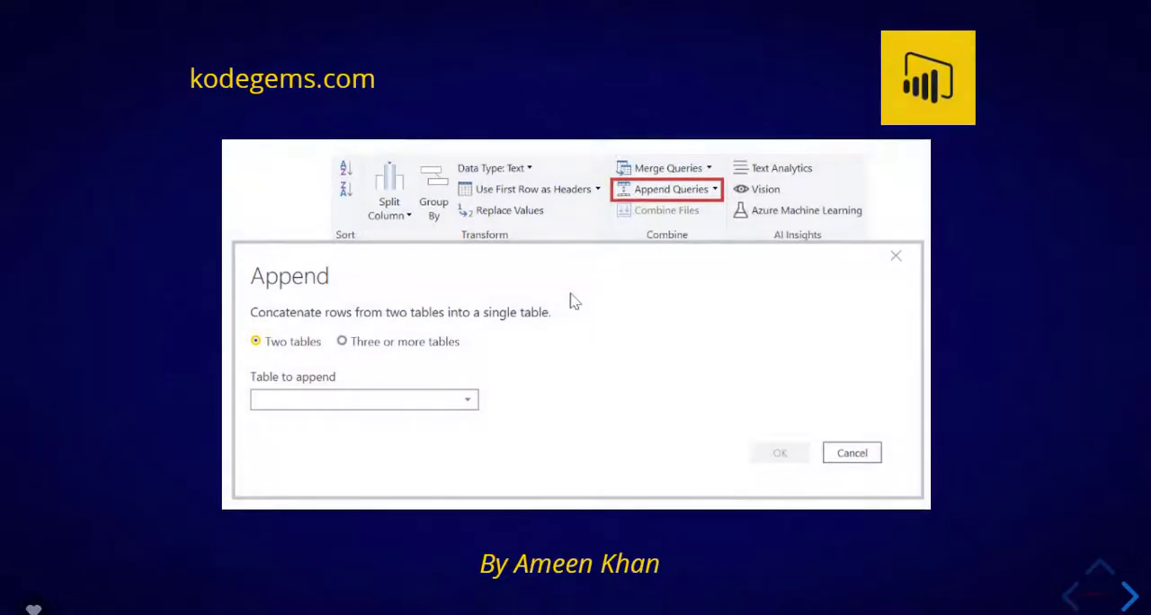